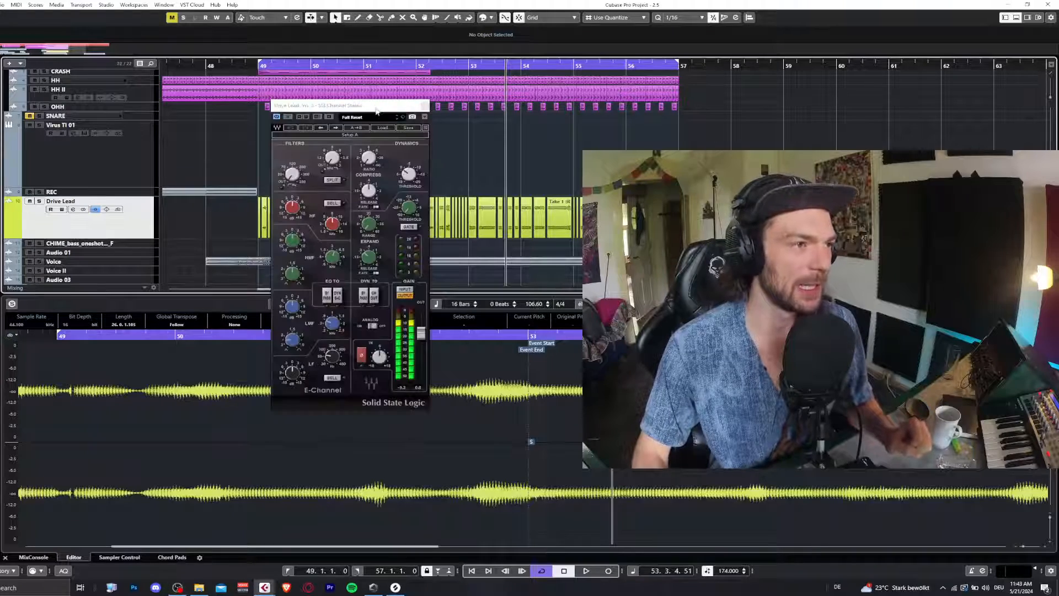
Move the Drive Lead's SSLChannel plugin window over the middle of the arrangement so the track list is uncovered
{"action": "left_click_drag", "start_coordinate": [365, 113], "coordinate": [257, 115]}
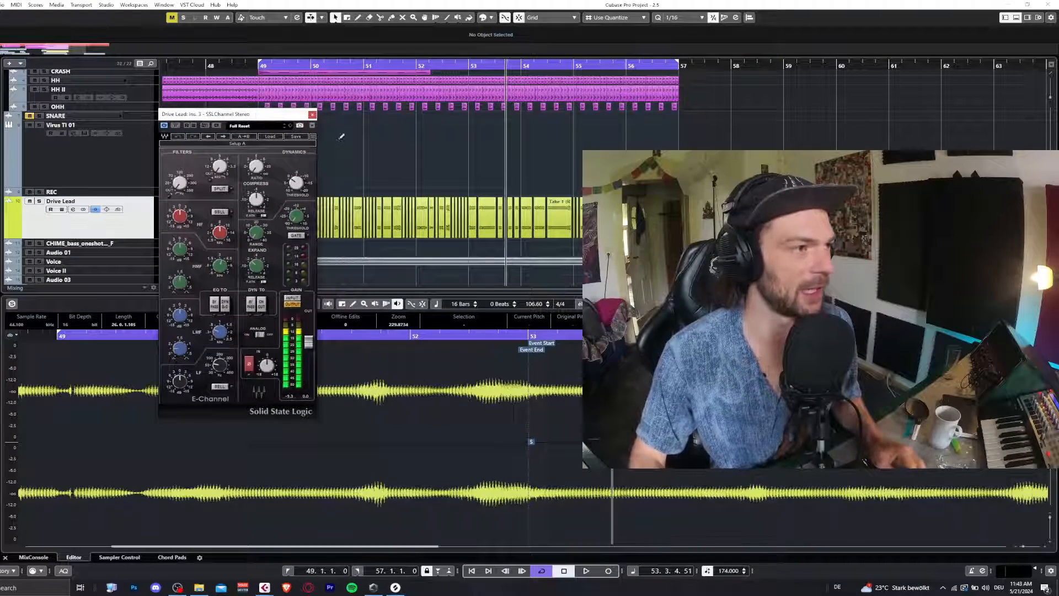
{"action": "key", "text": "alt+Tab"}
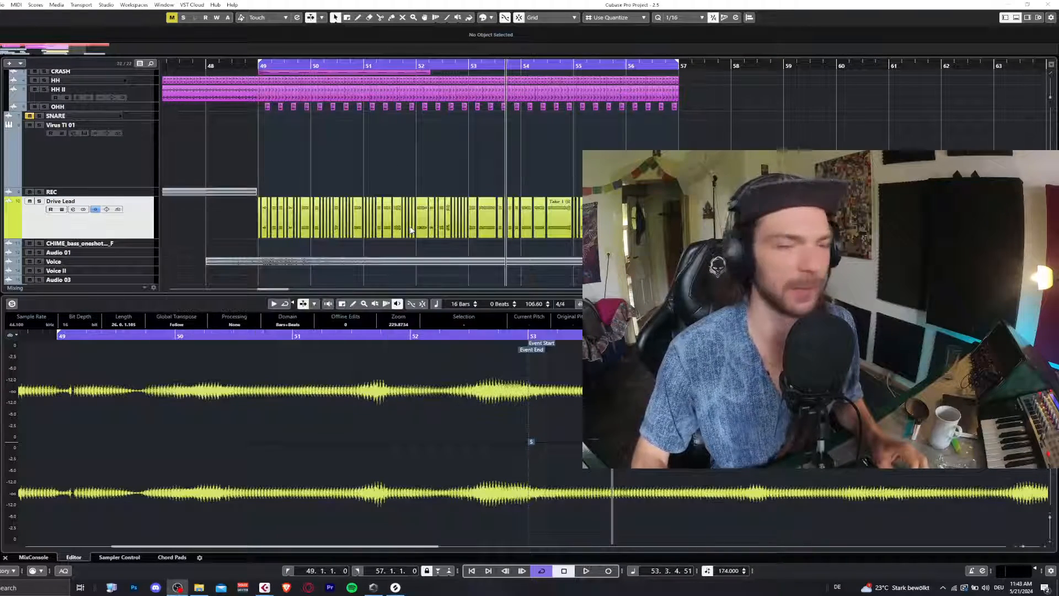
{"action": "left_click", "coordinate": [268, 172]}
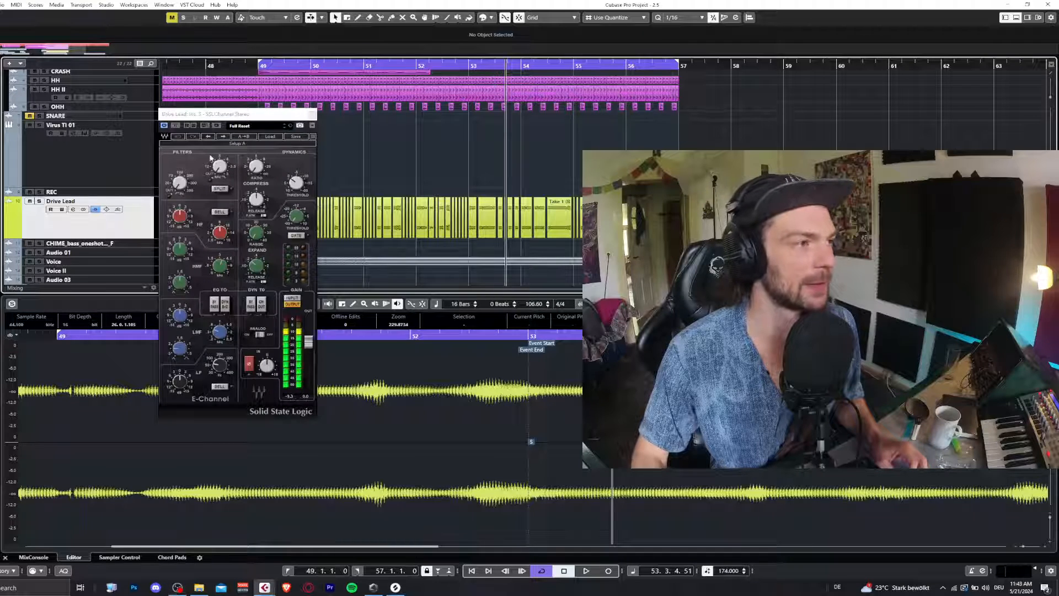
{"action": "left_click_drag", "start_coordinate": [196, 115], "coordinate": [341, 122]}
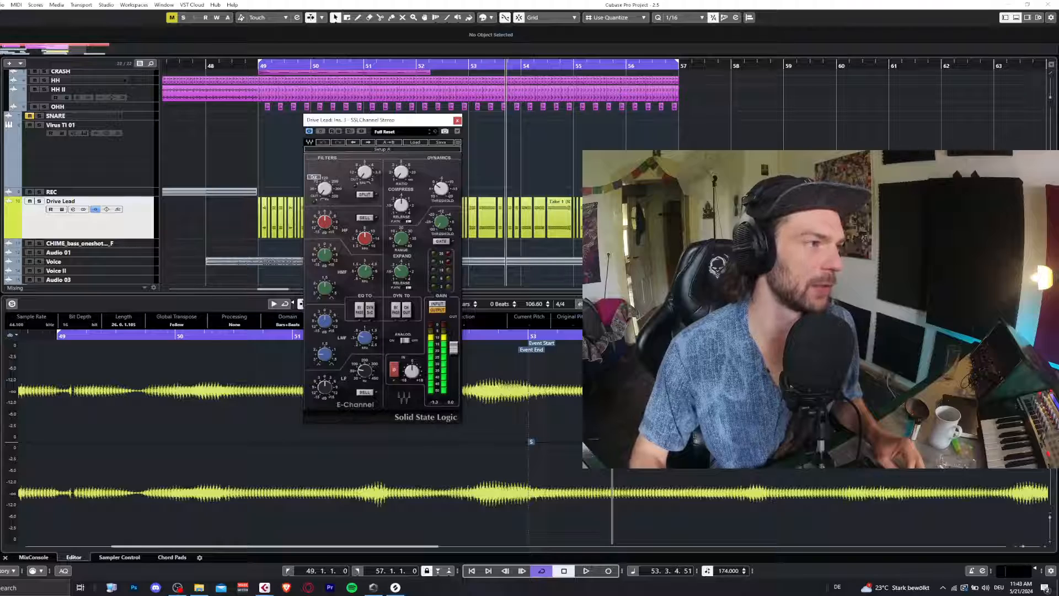
Solo the Drive Lead track and play the loop between bars 49 and 57 to hear the lead alone
{"action": "left_click", "coordinate": [210, 225]}
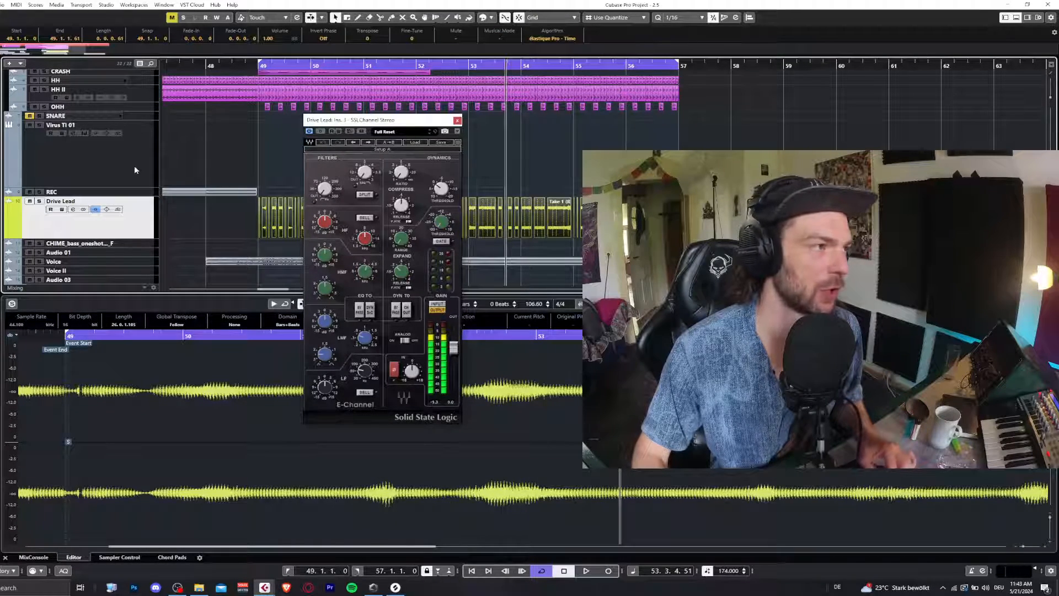
{"action": "key", "text": "s"}
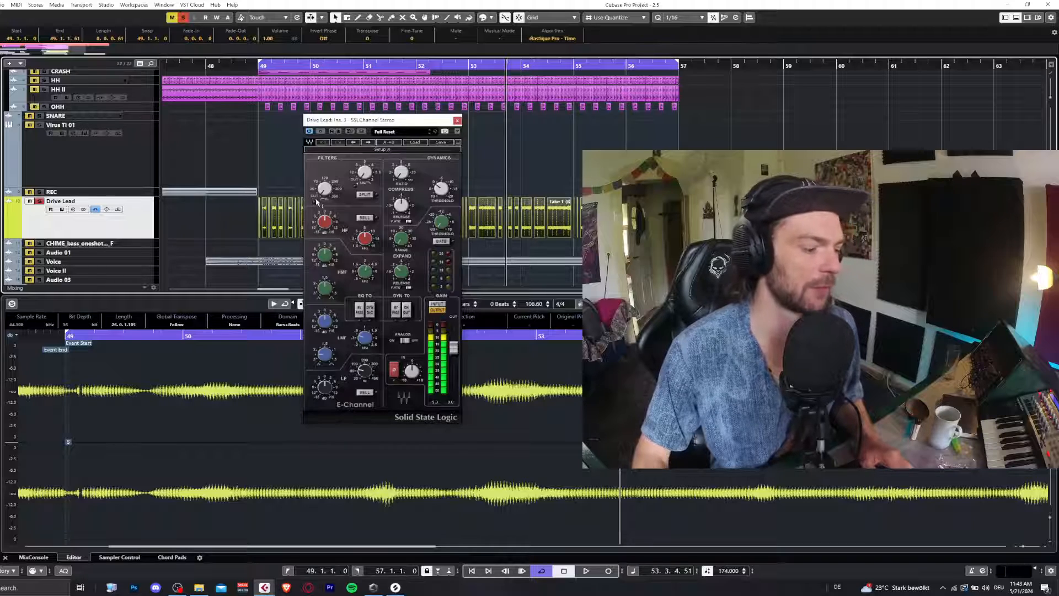
{"action": "mouse_move", "coordinate": [318, 205]}
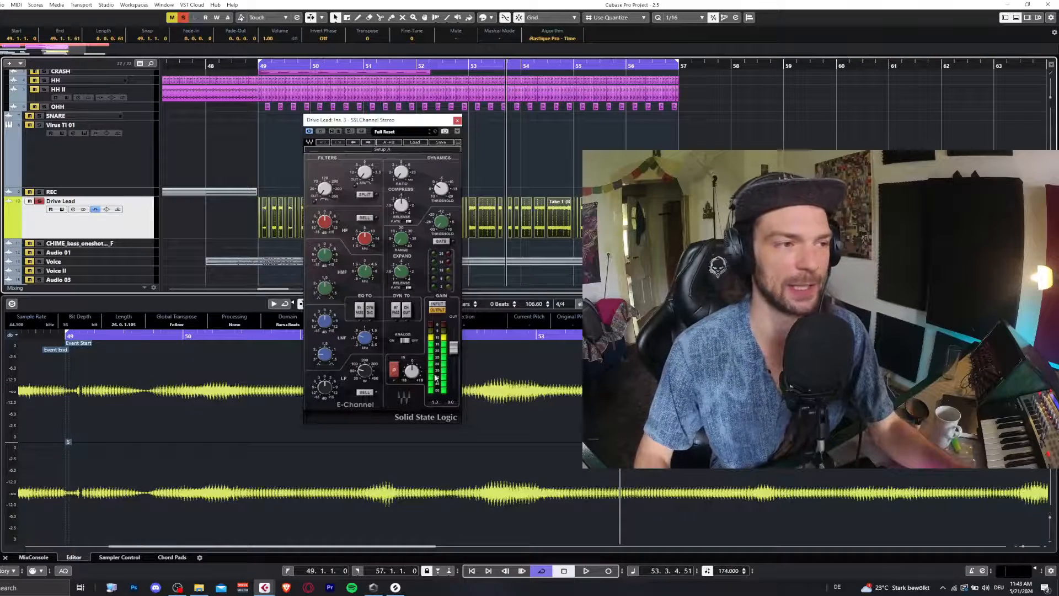
{"action": "key", "text": "space"}
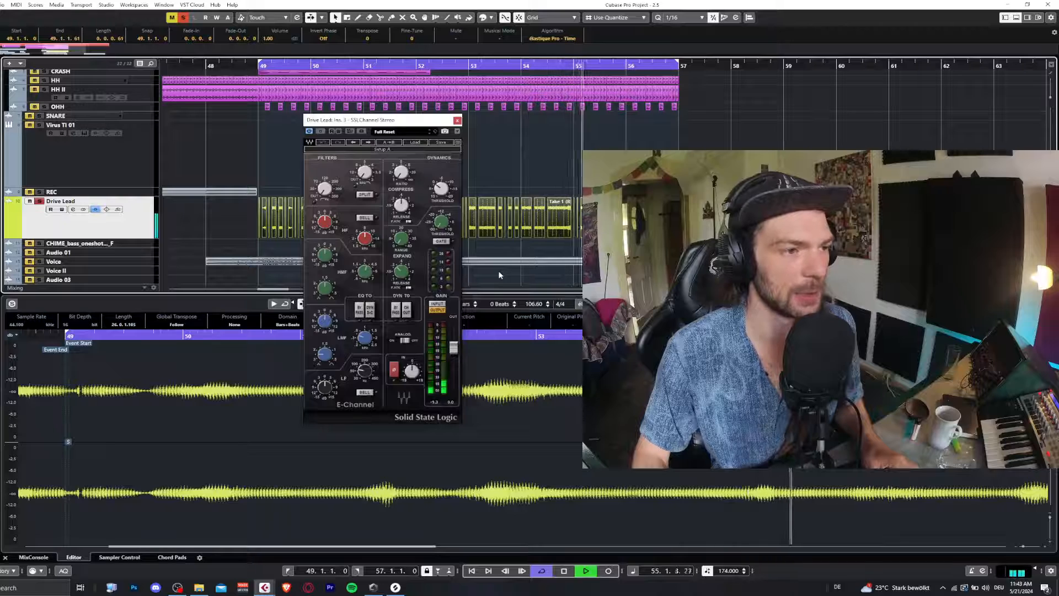
{"action": "key", "text": "space"}
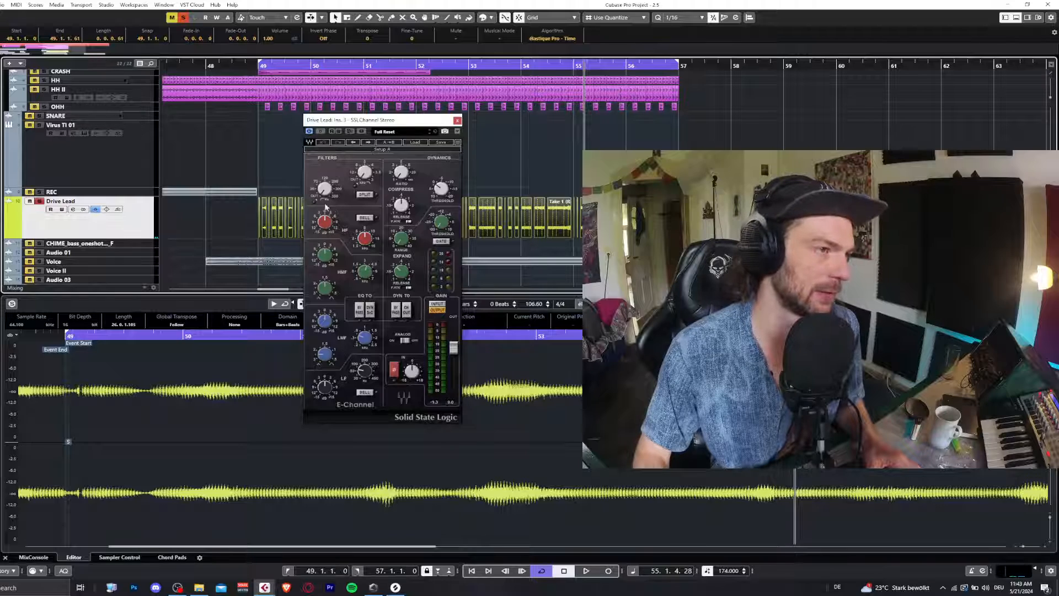
Raise the high-pass filter frequency on the SSLChannel and listen to its effect on the lead
{"action": "left_click_drag", "start_coordinate": [325, 198], "coordinate": [325, 190]}
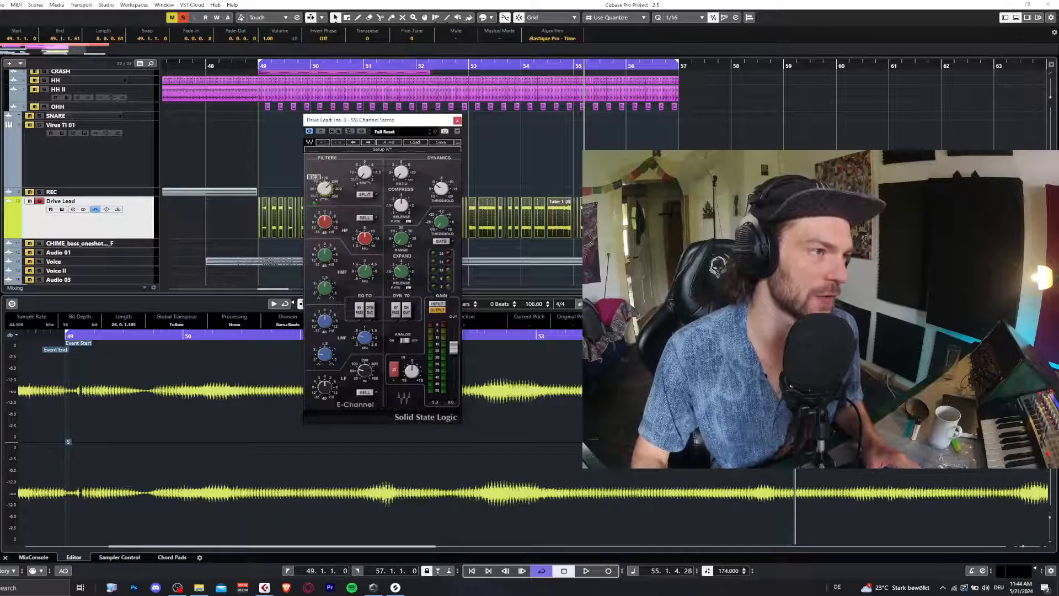
{"action": "key", "text": "space"}
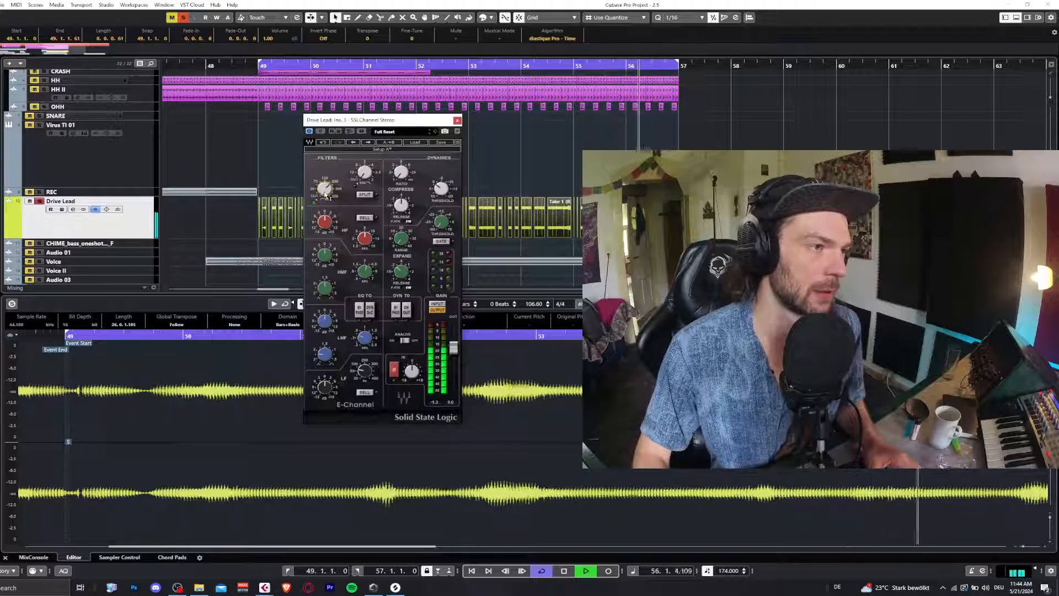
{"action": "key", "text": "space"}
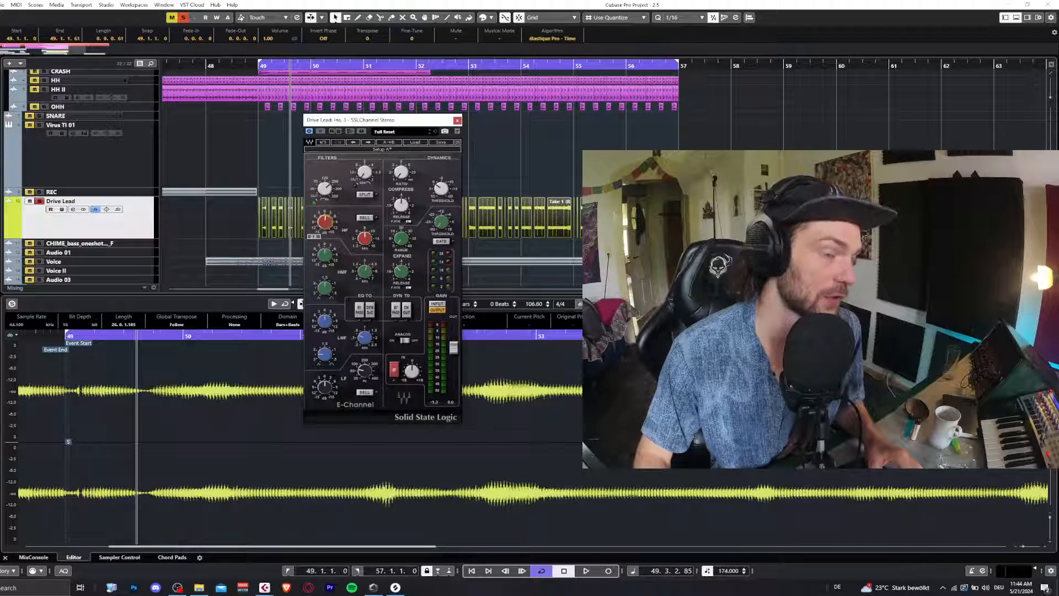
Boost the HF band gain of the SSLChannel equaliser while the soloed lead plays
{"action": "key", "text": "space"}
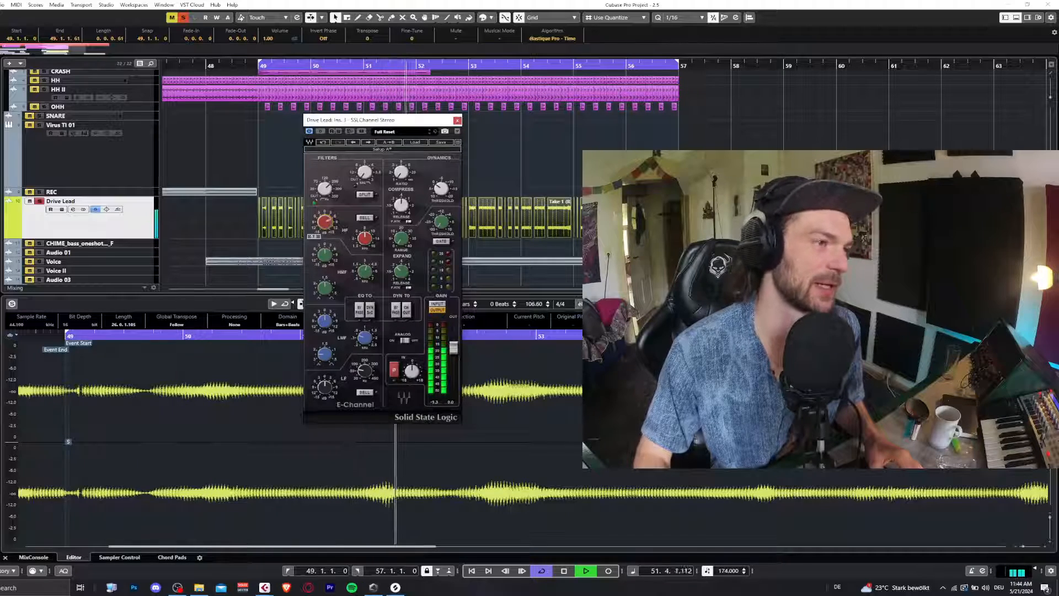
{"action": "left_click_drag", "start_coordinate": [325, 232], "coordinate": [325, 231]}
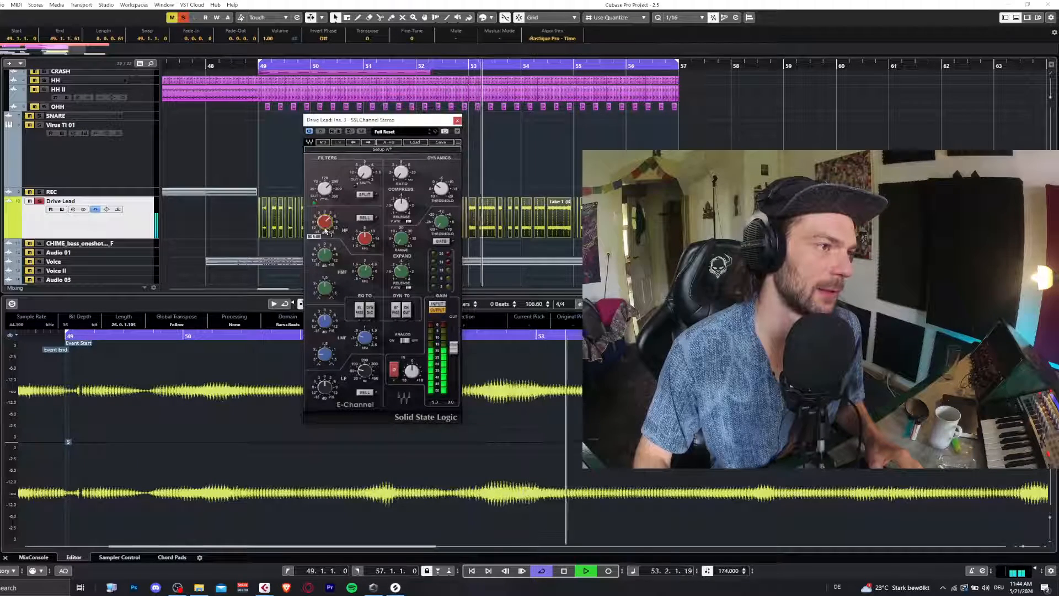
{"action": "key", "text": "space"}
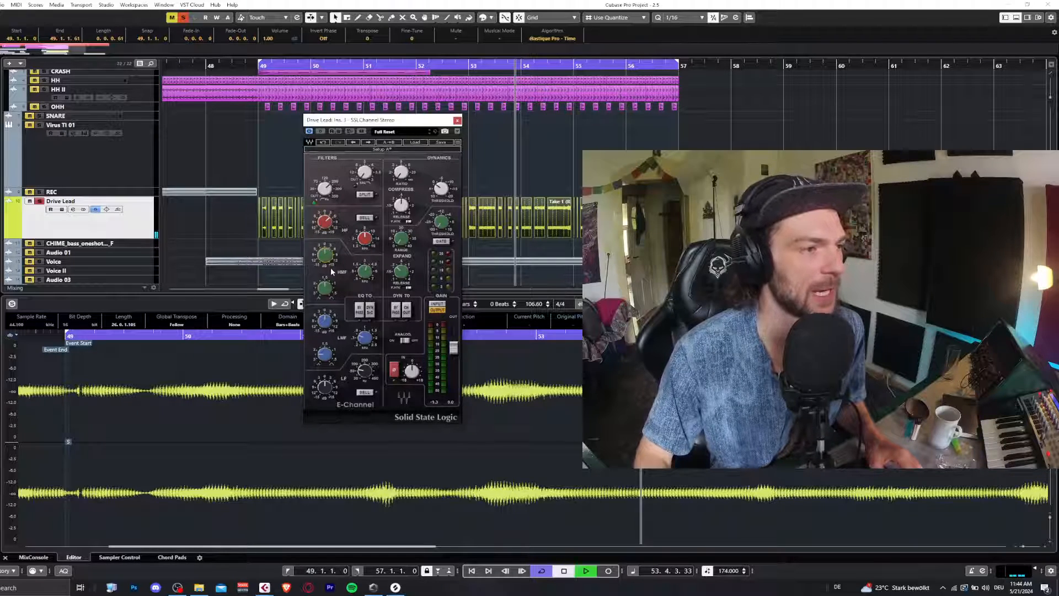
Adjust the HMF band gain of the SSLChannel equaliser while listening to the looped lead
{"action": "left_click_drag", "start_coordinate": [327, 256], "coordinate": [327, 243]}
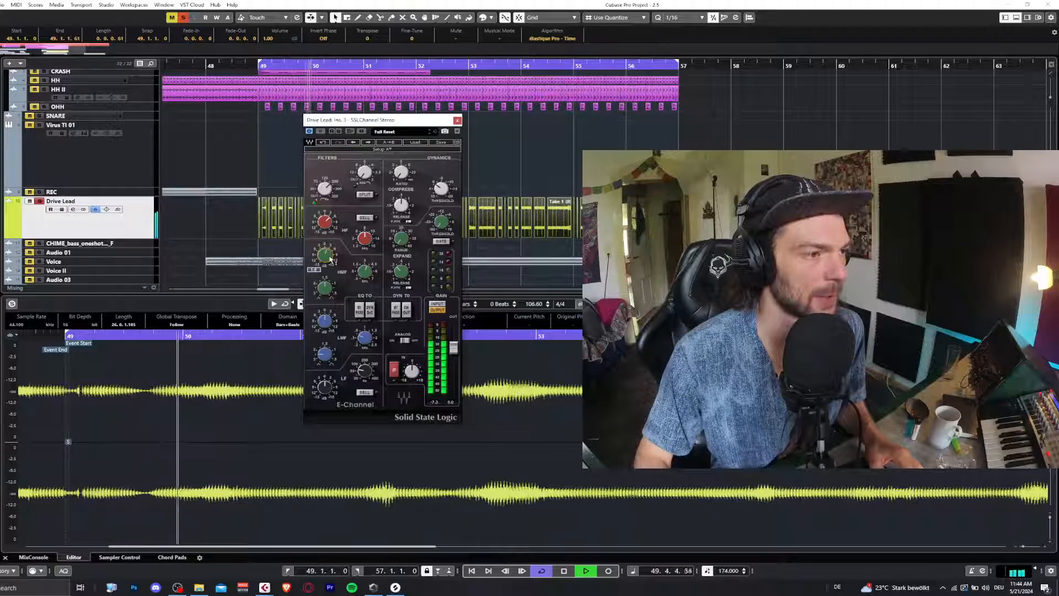
{"action": "key", "text": "space"}
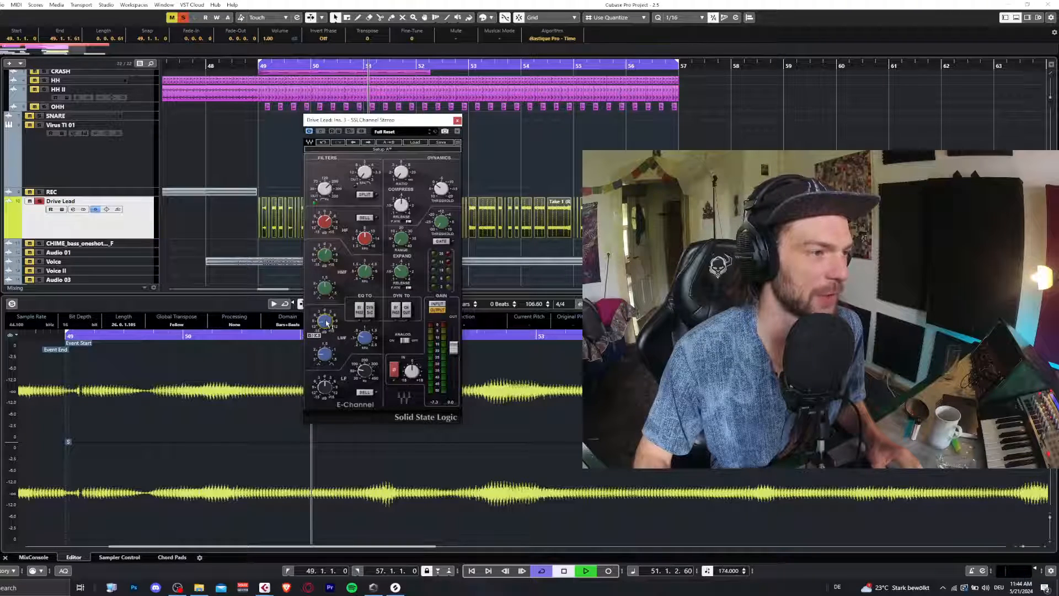
{"action": "key", "text": "space"}
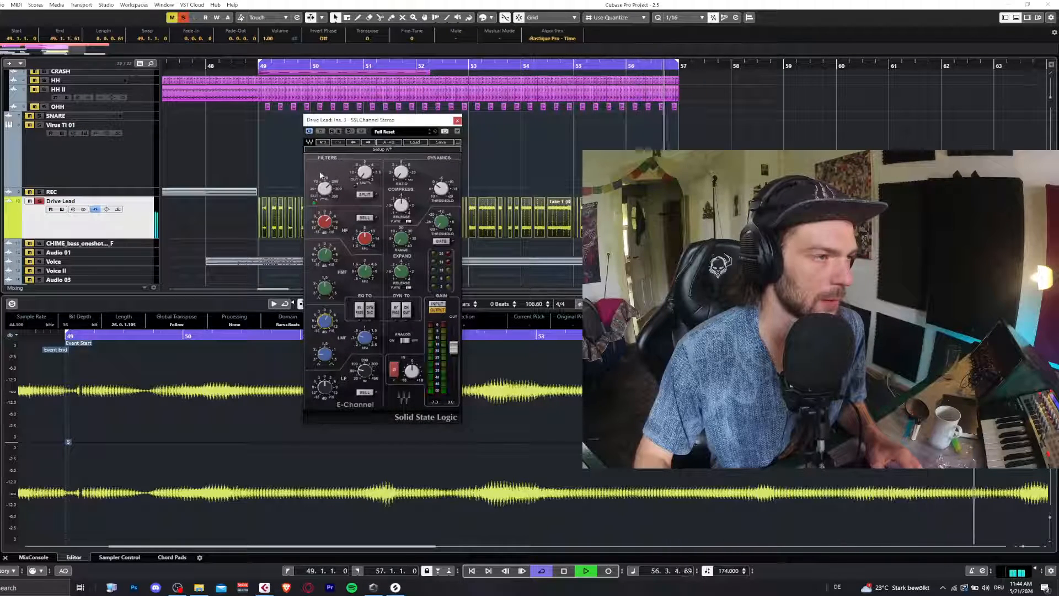
Raise the compressor ratio in the SSLChannel dynamics section while auditioning the looped lead
{"action": "key", "text": "space"}
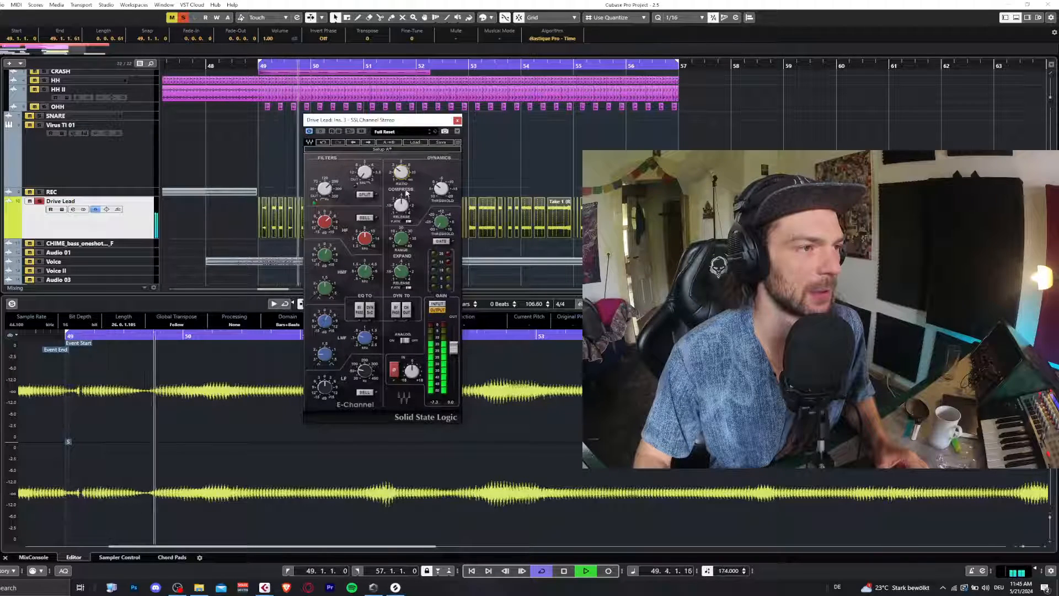
{"action": "key", "text": "space"}
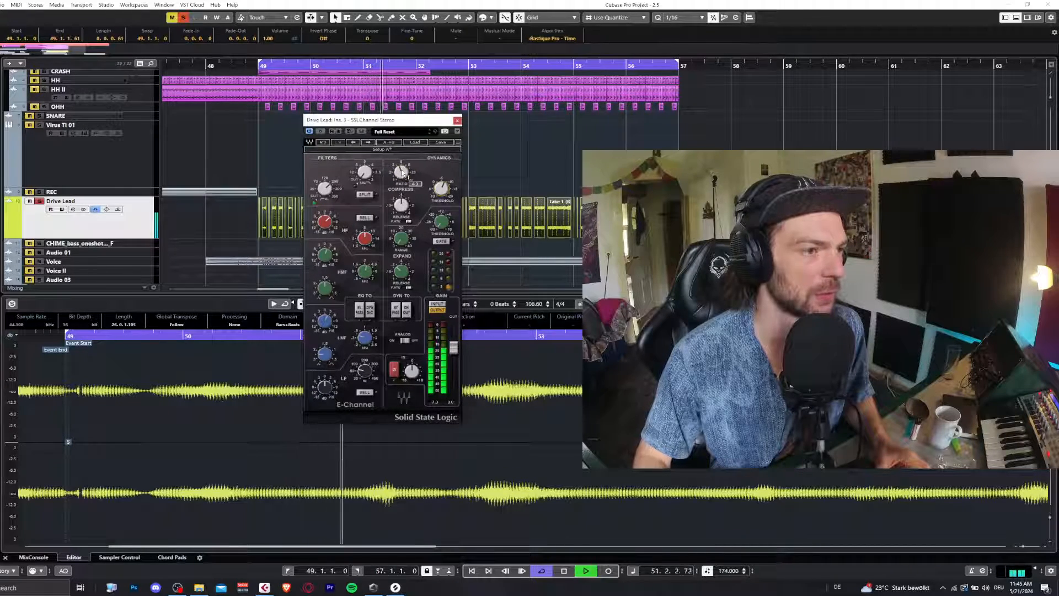
{"action": "key", "text": "space"}
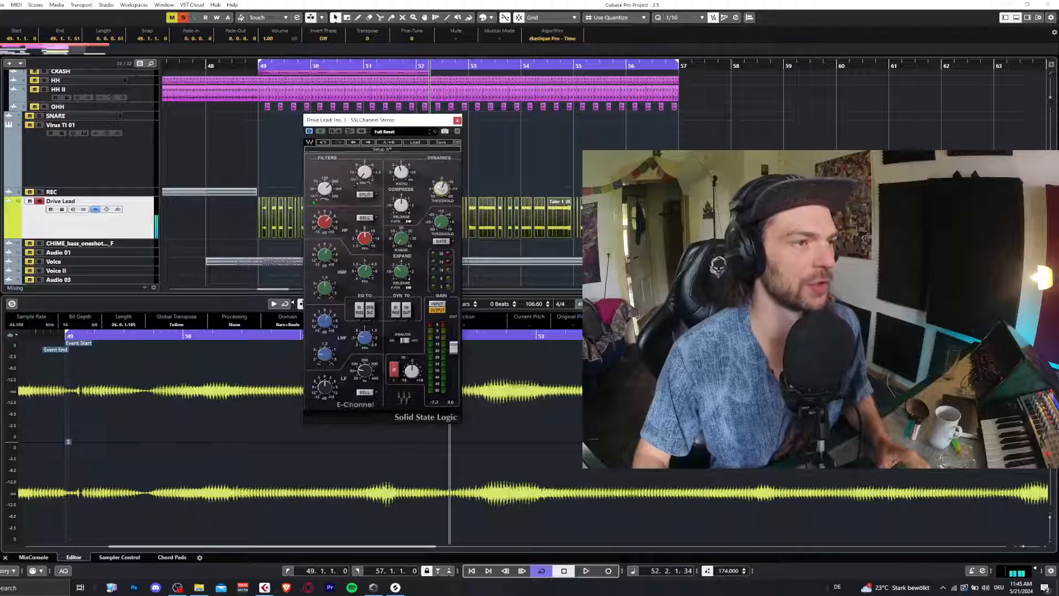
{"action": "key", "text": "space"}
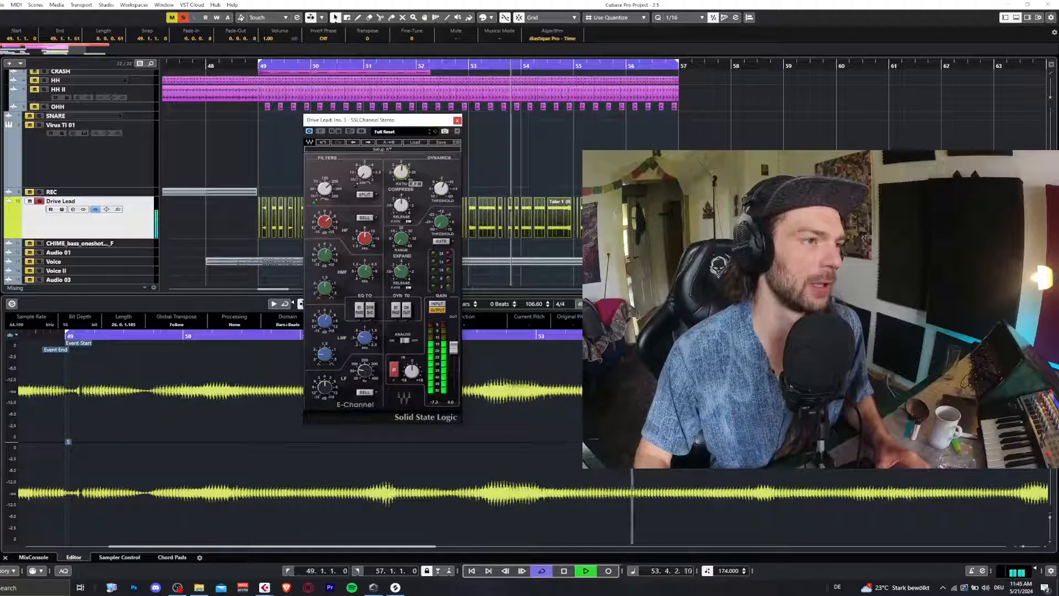
{"action": "key", "text": "space"}
Adjust the compressor threshold so the lead triggers gain reduction, and listen to the result
{"action": "left_click", "coordinate": [447, 193]}
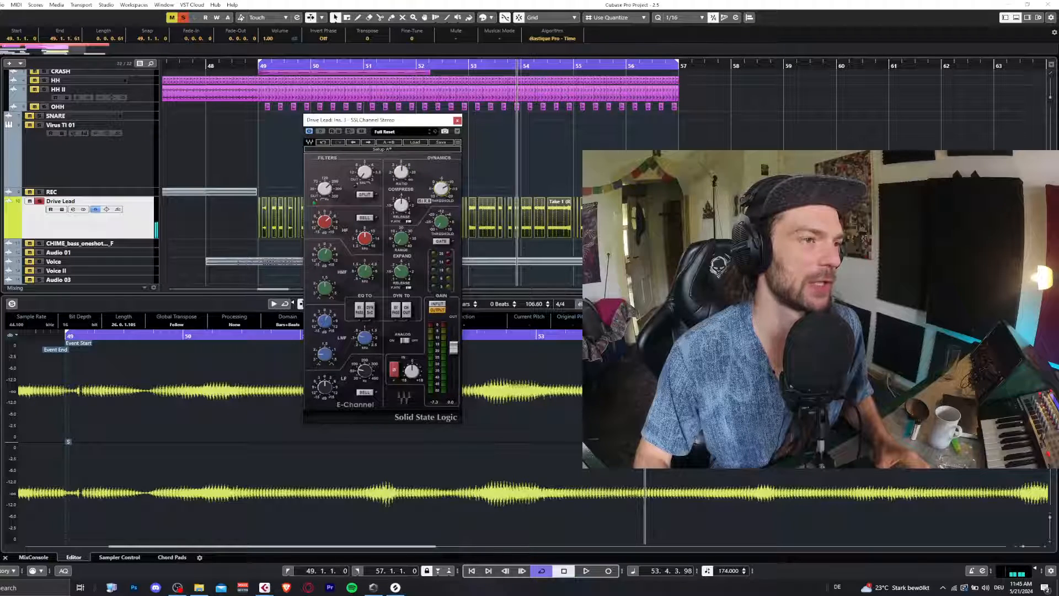
{"action": "key", "text": "space"}
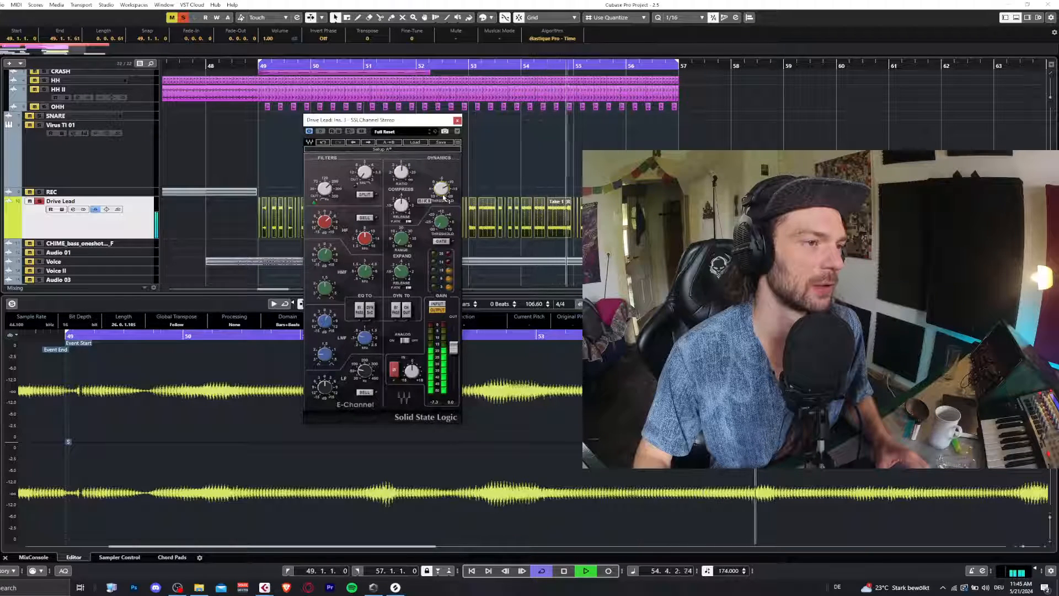
{"action": "key", "text": "space"}
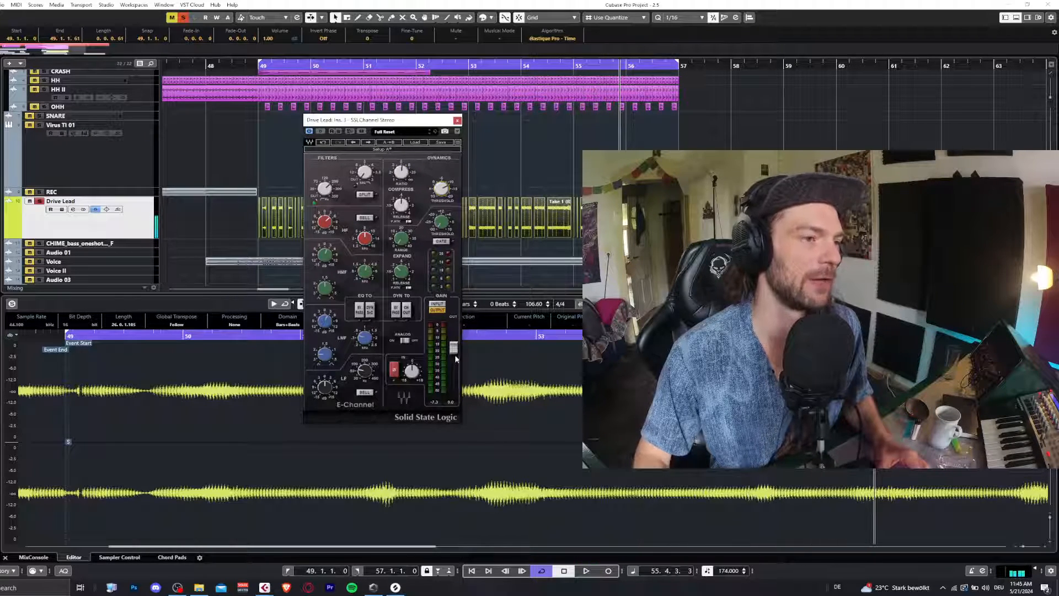
Raise the SSLChannel output fader to about 5.2 dB and play the compressed lead
{"action": "key", "text": "space"}
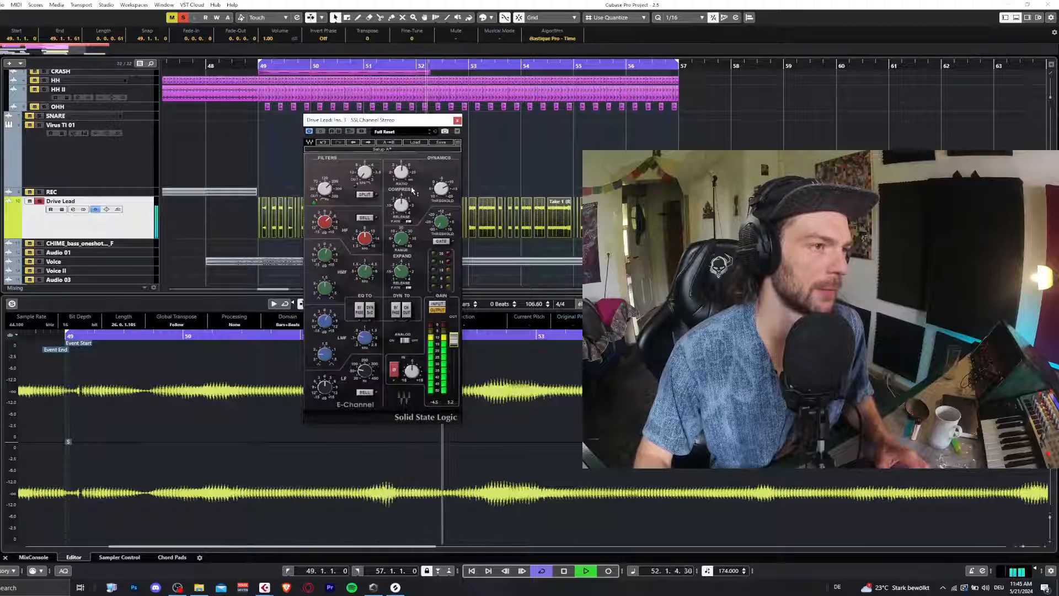
{"action": "key", "text": "space"}
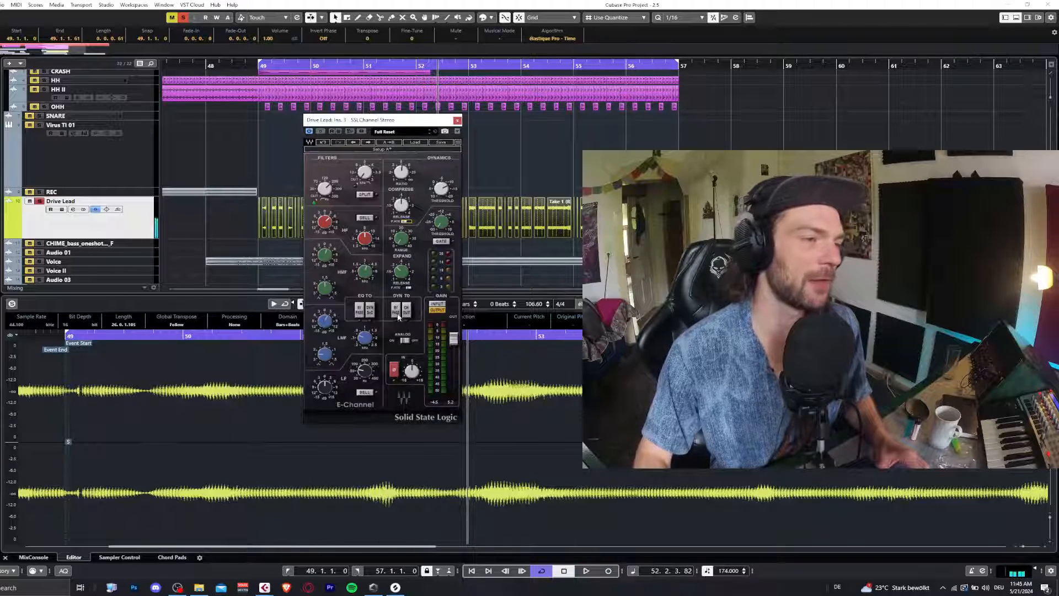
{"action": "key", "text": "space"}
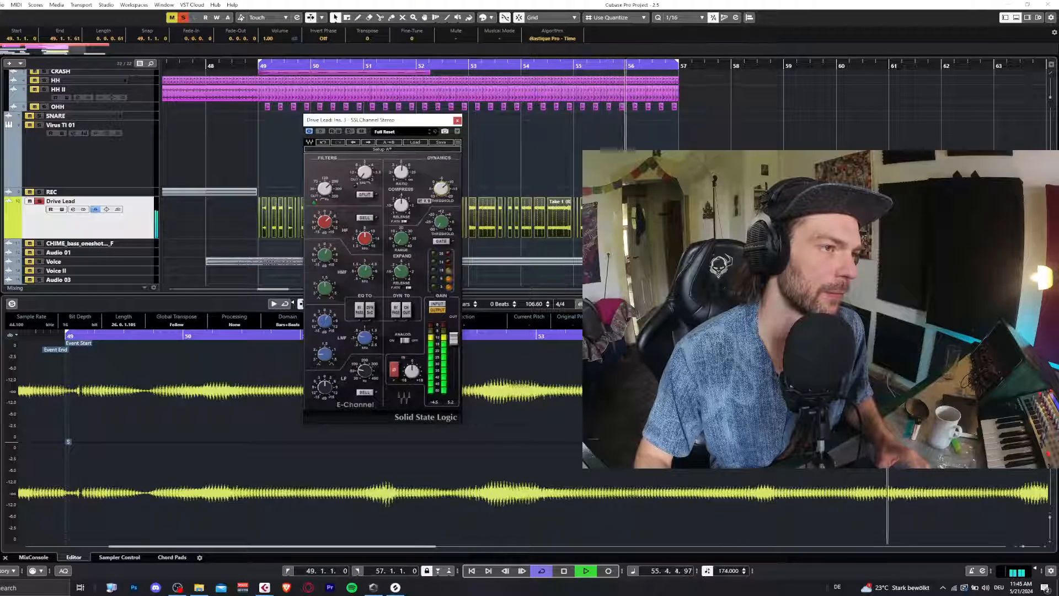
Adjust the compressor release time and compare the lead with the SSLChannel bypassed and active
{"action": "mouse_move", "coordinate": [443, 188]}
{"action": "key", "text": "space"}
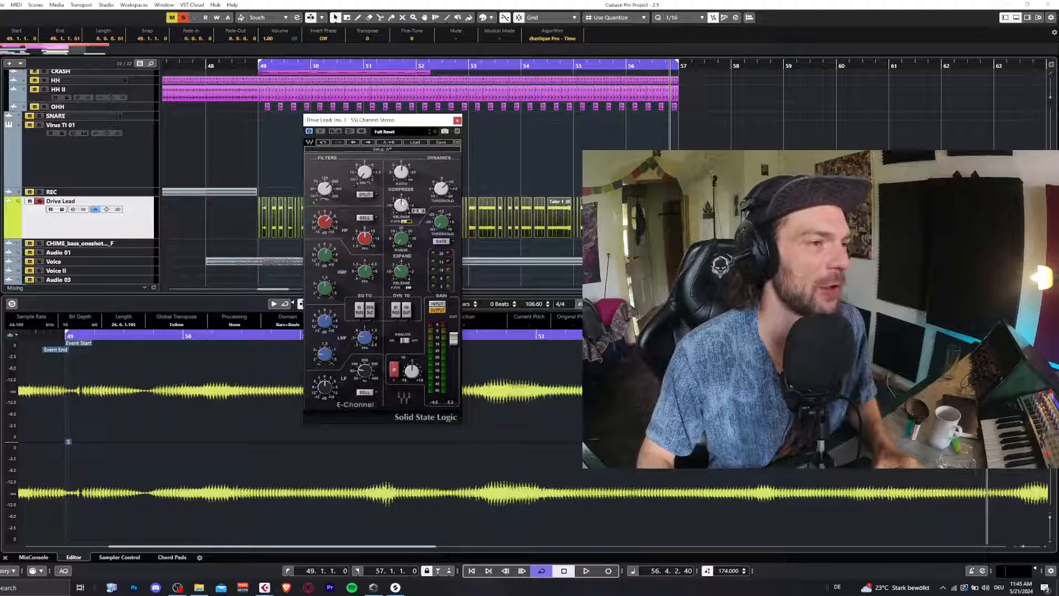
{"action": "key", "text": "space"}
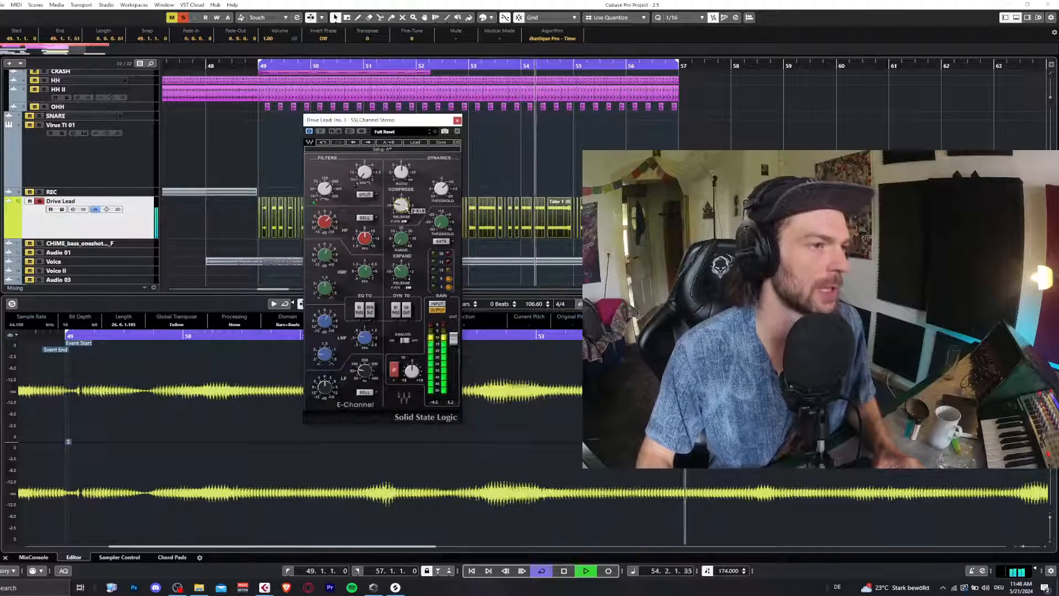
{"action": "key", "text": "space"}
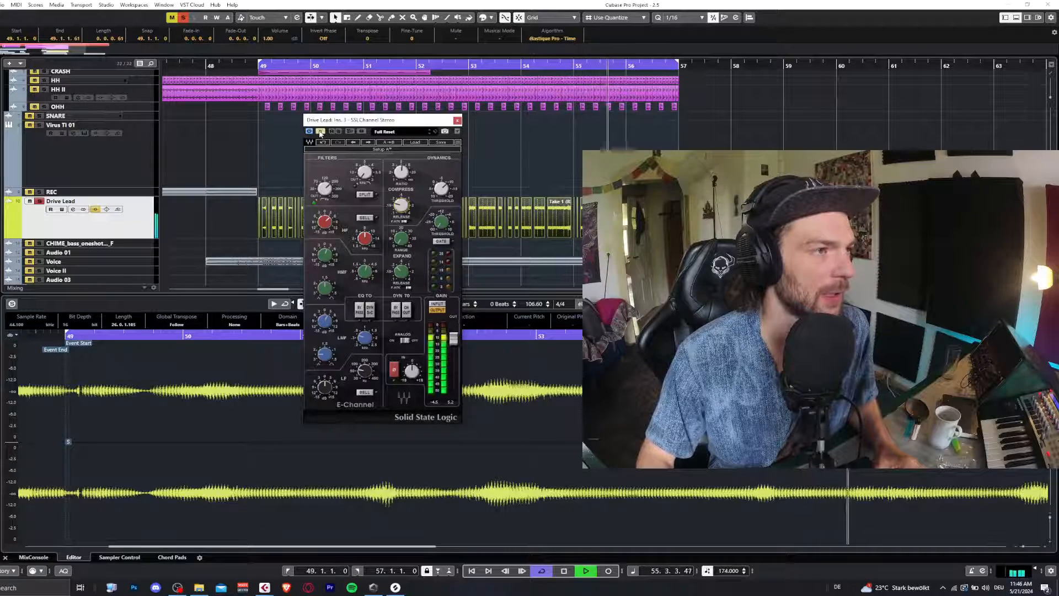
{"action": "key", "text": "space"}
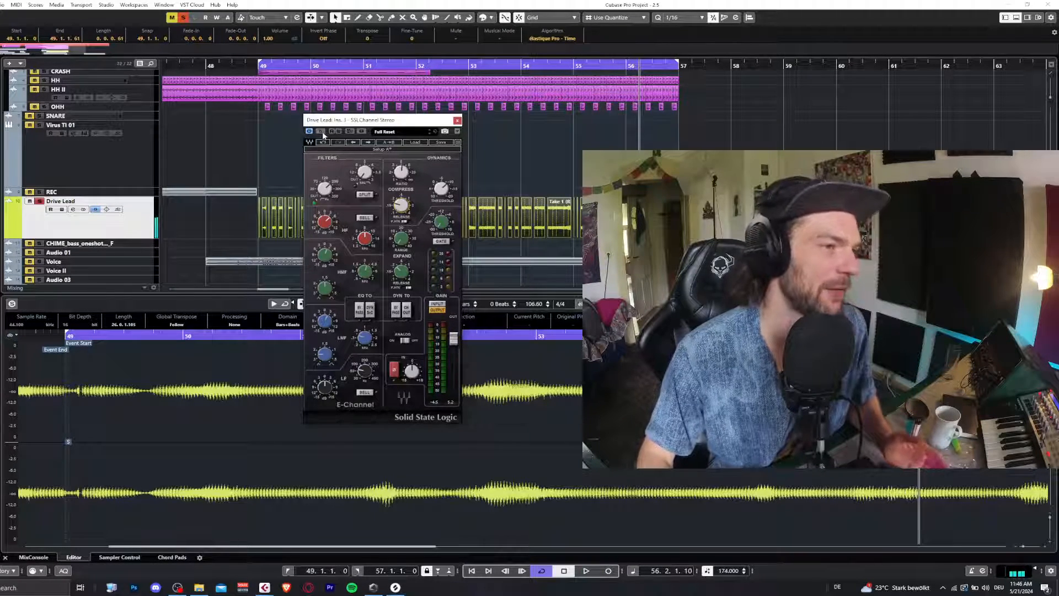
Play the Drive Lead together with the KBB KICKBASS group and fine-tune the SSLChannel's HMF gain in that context
{"action": "scroll", "coordinate": [272, 144], "scroll_direction": "up", "scroll_amount": 3}
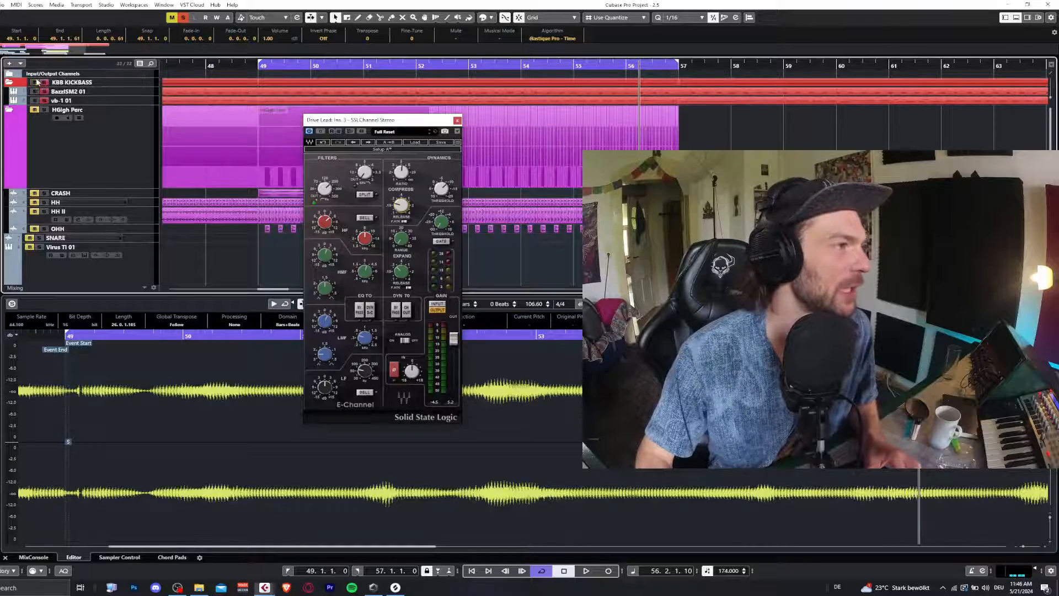
{"action": "left_click", "coordinate": [255, 72]}
{"action": "key", "text": "space"}
{"action": "scroll", "coordinate": [249, 147], "scroll_direction": "down", "scroll_amount": 3}
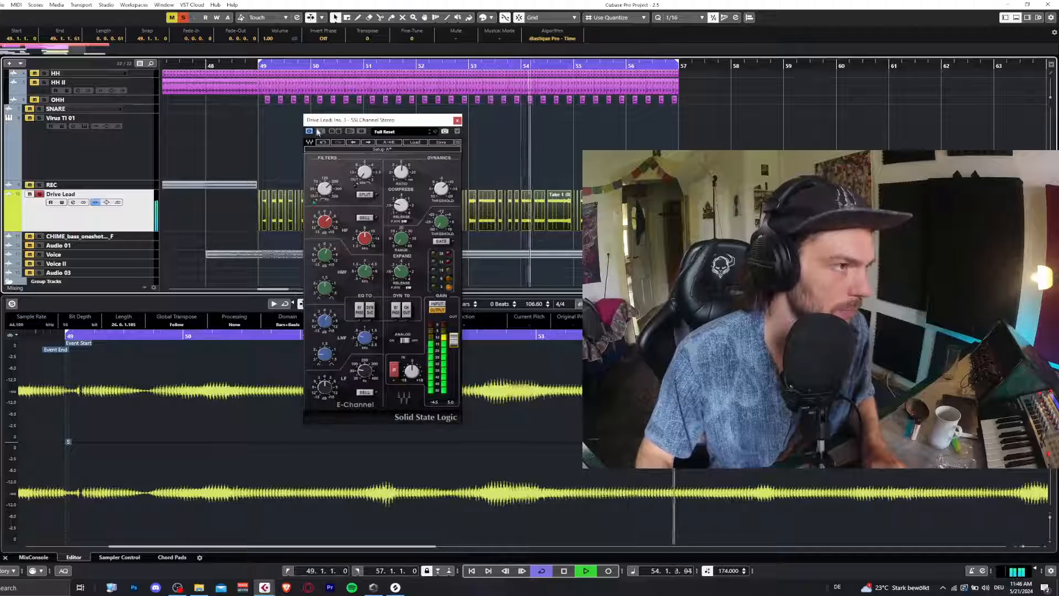
{"action": "left_click_drag", "start_coordinate": [325, 254], "coordinate": [325, 256]}
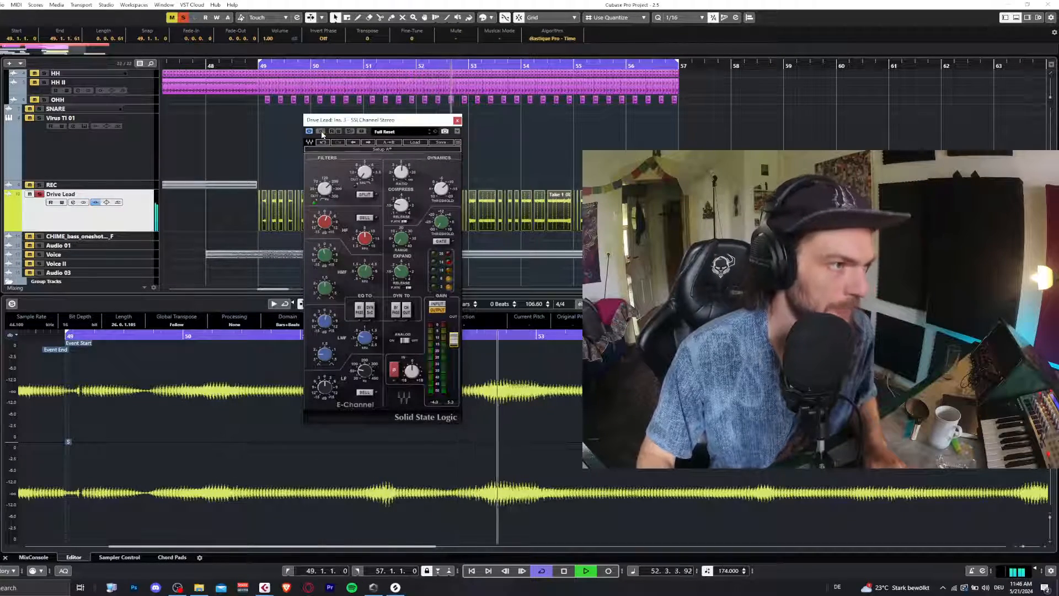
Stop playback, close the SSLChannel plugin, and expand the Group Tracks folder to show Group 2 at a larger track height
{"action": "key", "text": "space"}
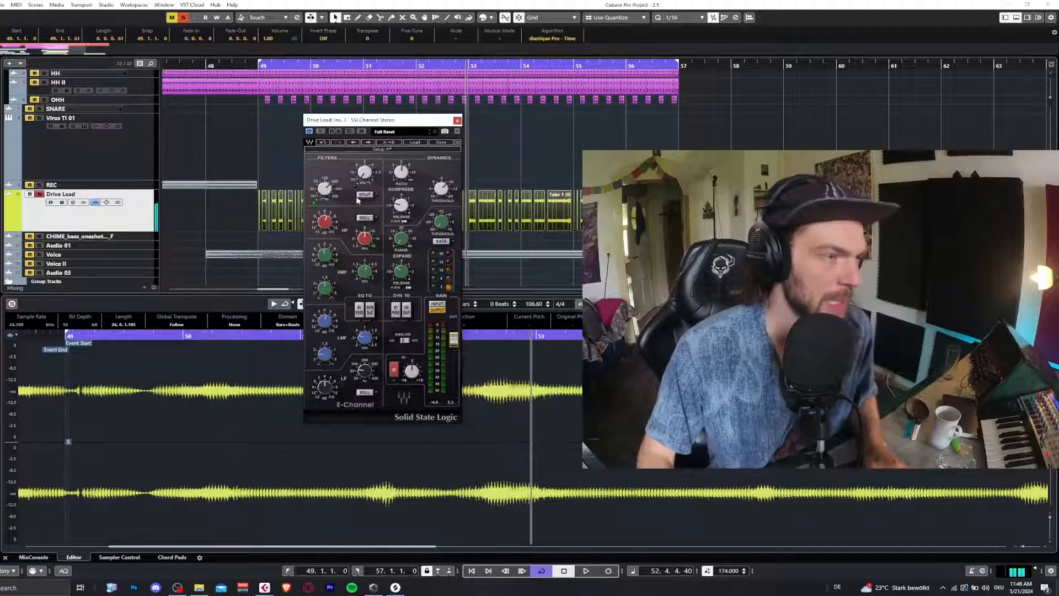
{"action": "left_click", "coordinate": [457, 120]}
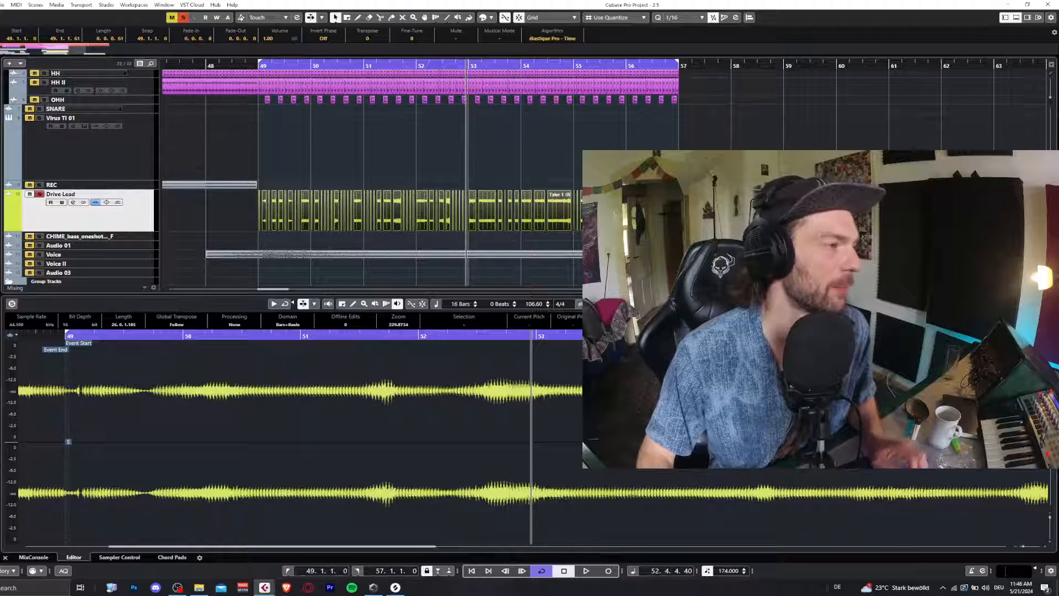
{"action": "left_click", "coordinate": [15, 283]}
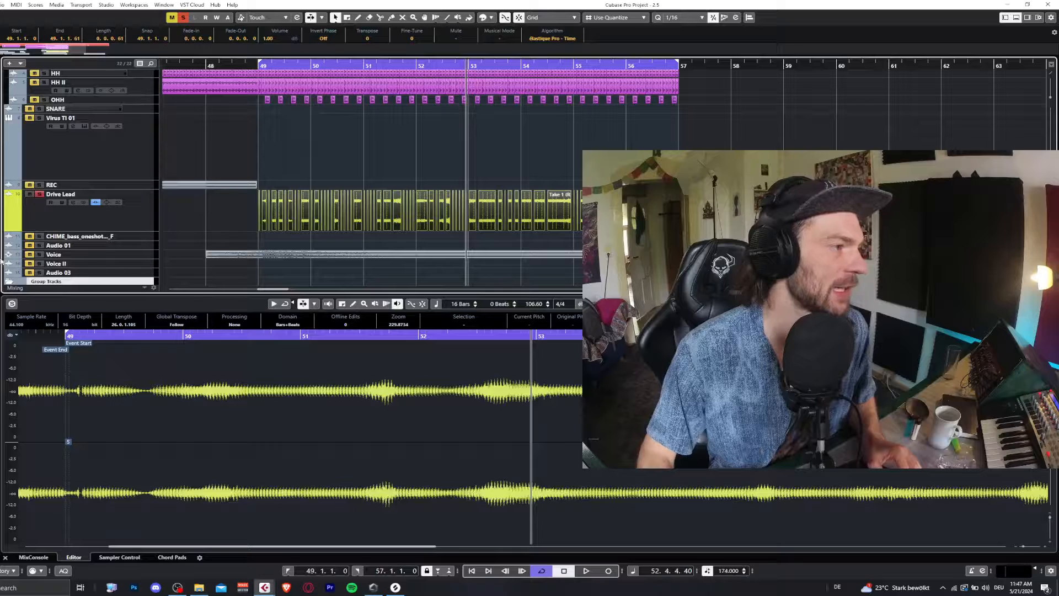
{"action": "scroll", "coordinate": [94, 264], "scroll_direction": "down", "scroll_amount": 2}
{"action": "left_click", "coordinate": [93, 264]}
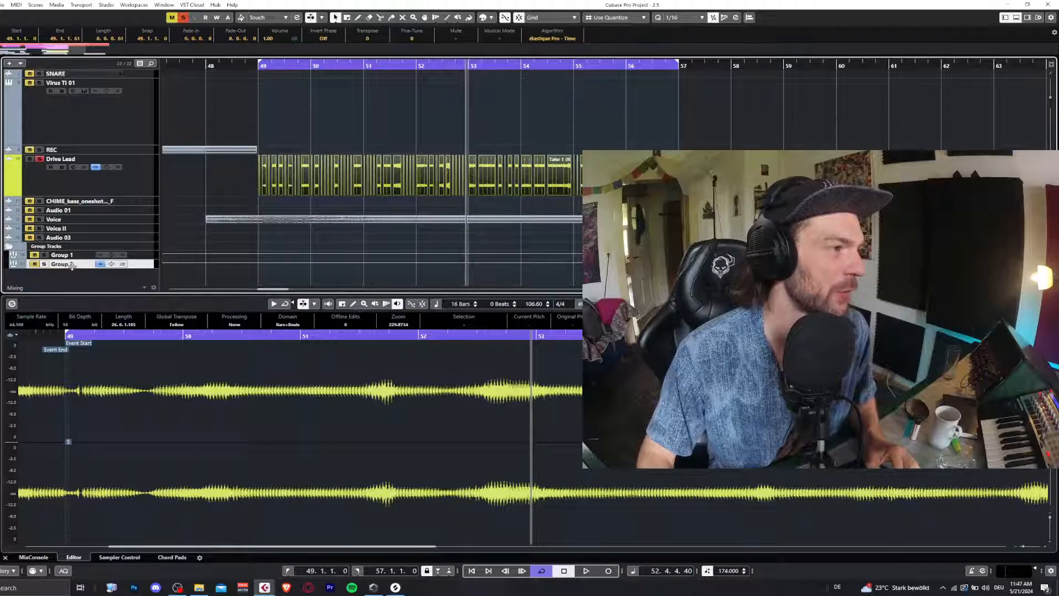
{"action": "left_click_drag", "start_coordinate": [70, 269], "coordinate": [66, 302]}
Select the Drive Lead track and look at its output routing choices without changing the assignment
{"action": "scroll", "coordinate": [258, 189], "scroll_direction": "up", "scroll_amount": 2}
{"action": "left_click", "coordinate": [122, 224]}
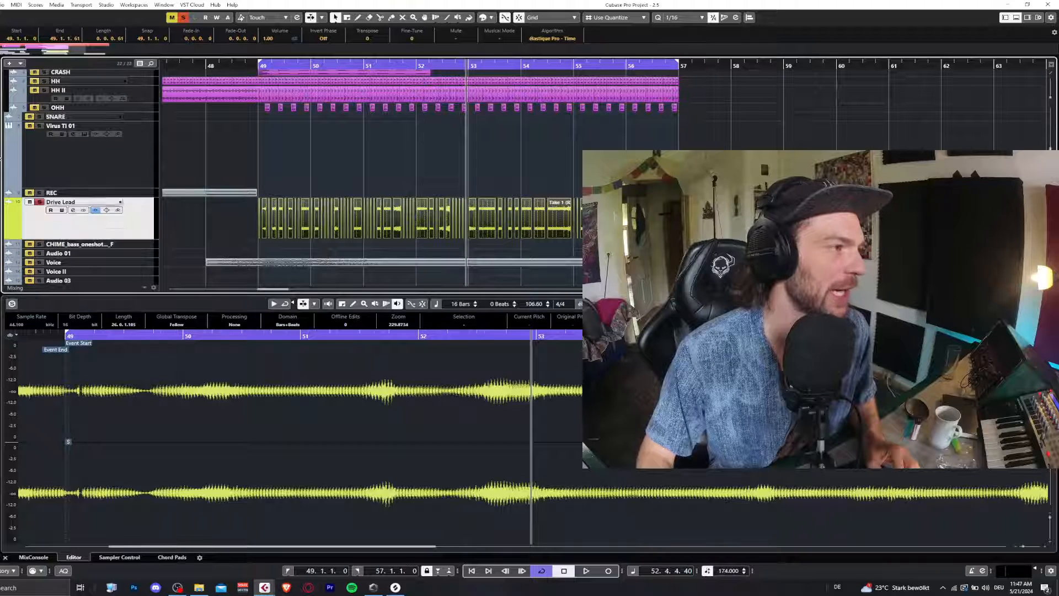
{"action": "left_click", "coordinate": [1, 159]}
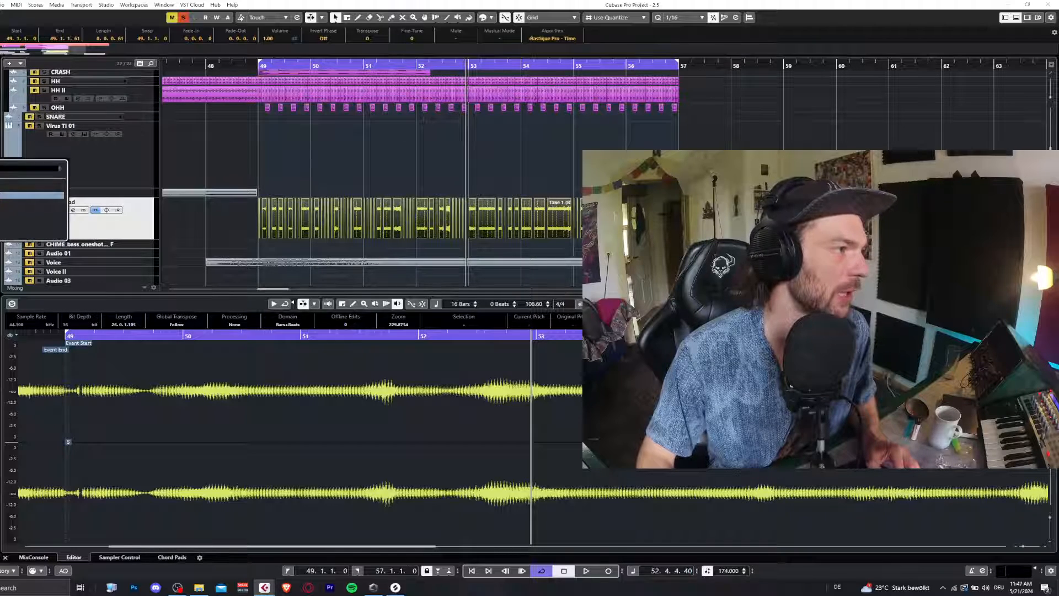
{"action": "key", "text": "Escape"}
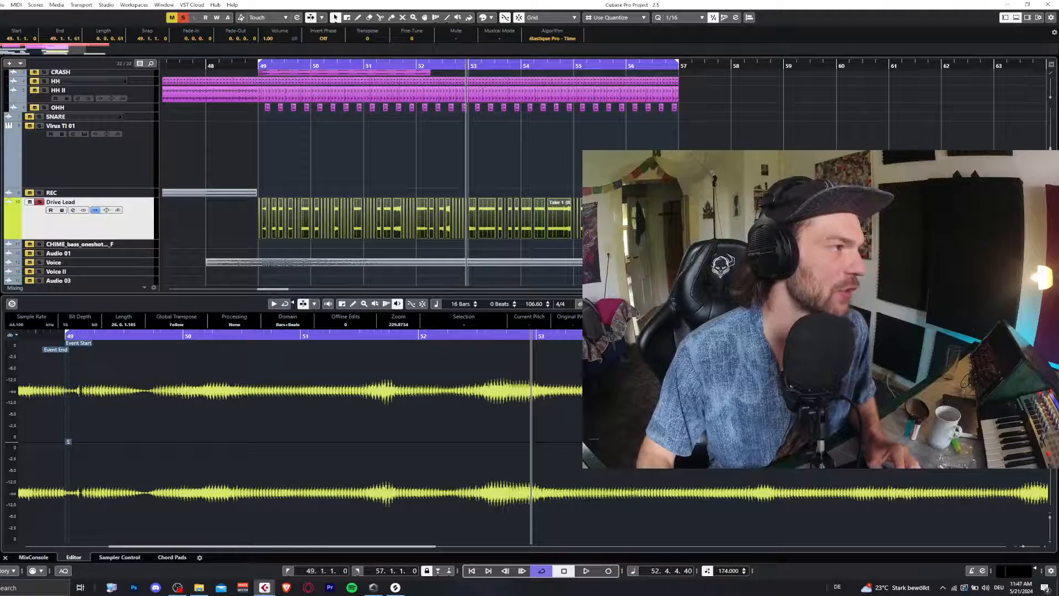
Inspect the low-cut filter in the FabFilter Pro-Q 3 insert on Group 2, and close the plugin
{"action": "scroll", "coordinate": [186, 194], "scroll_direction": "down", "scroll_amount": 3}
{"action": "left_click", "coordinate": [54, 265]}
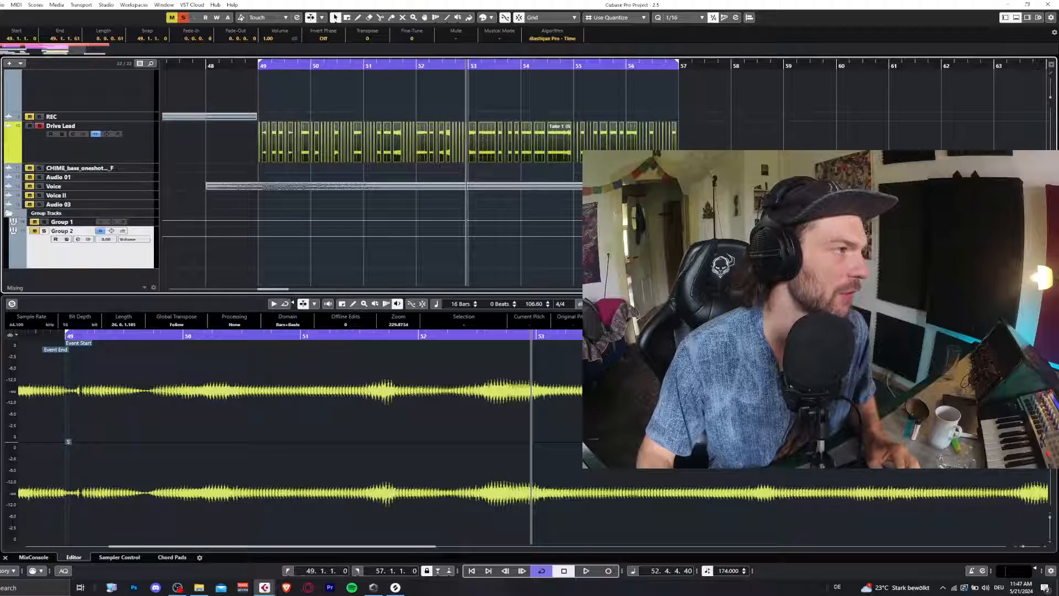
{"action": "left_click", "coordinate": [1, 210]}
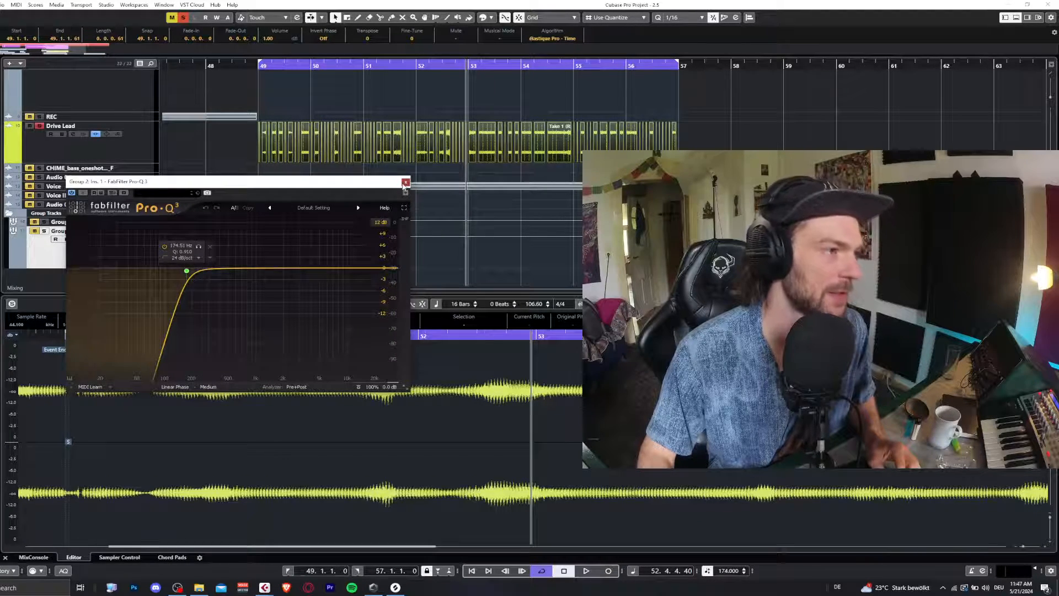
{"action": "left_click", "coordinate": [405, 183]}
Deactivate all solo states with the Drive Lead track selected, and play the full mix from bar 49
{"action": "scroll", "coordinate": [194, 213], "scroll_direction": "up", "scroll_amount": 3}
{"action": "scroll", "coordinate": [194, 213], "scroll_direction": "down", "scroll_amount": 1}
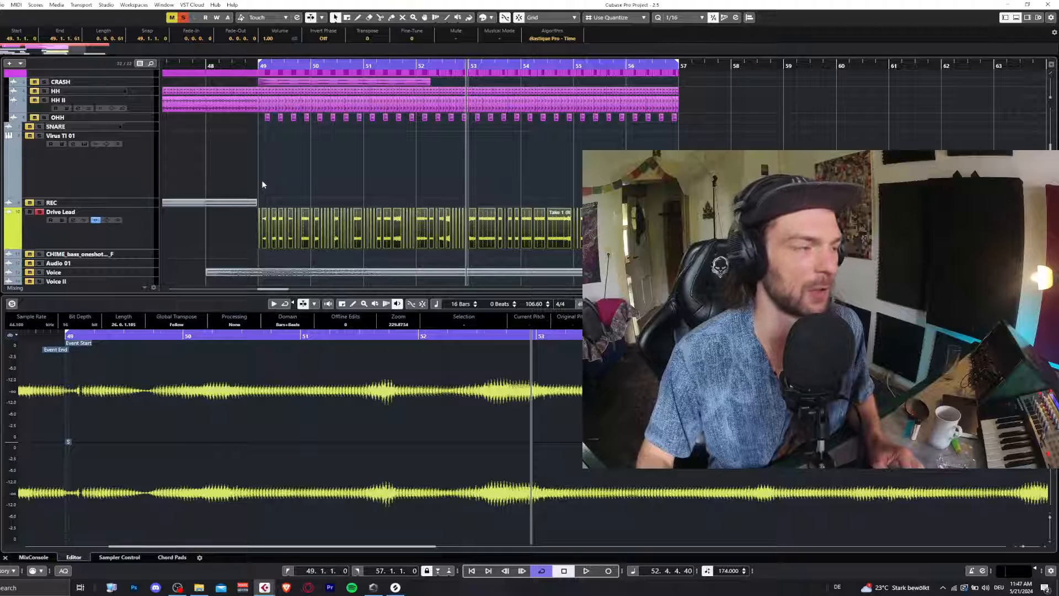
{"action": "left_click", "coordinate": [102, 232]}
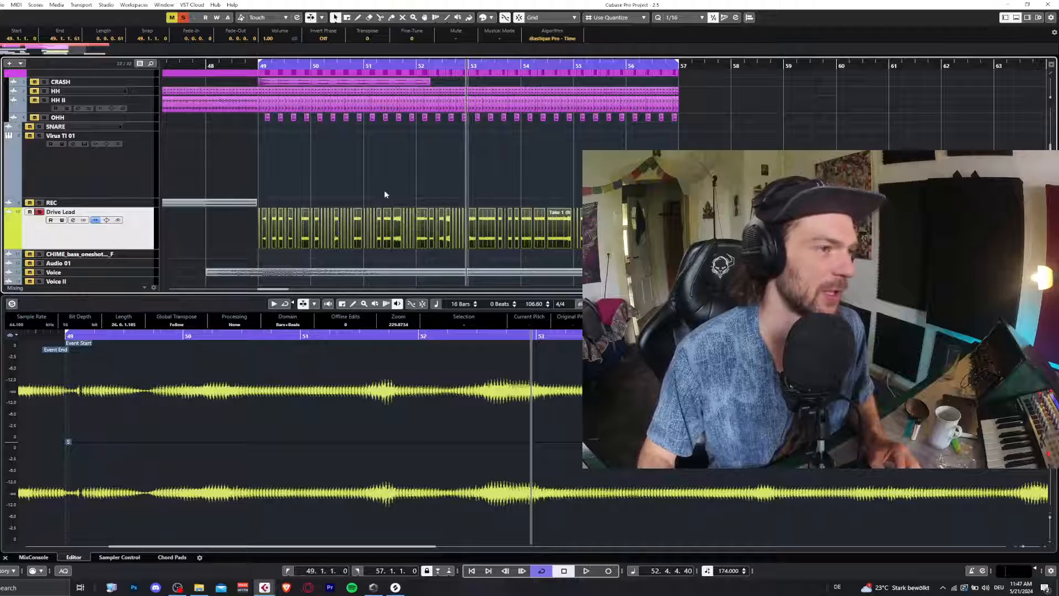
{"action": "key", "text": "s"}
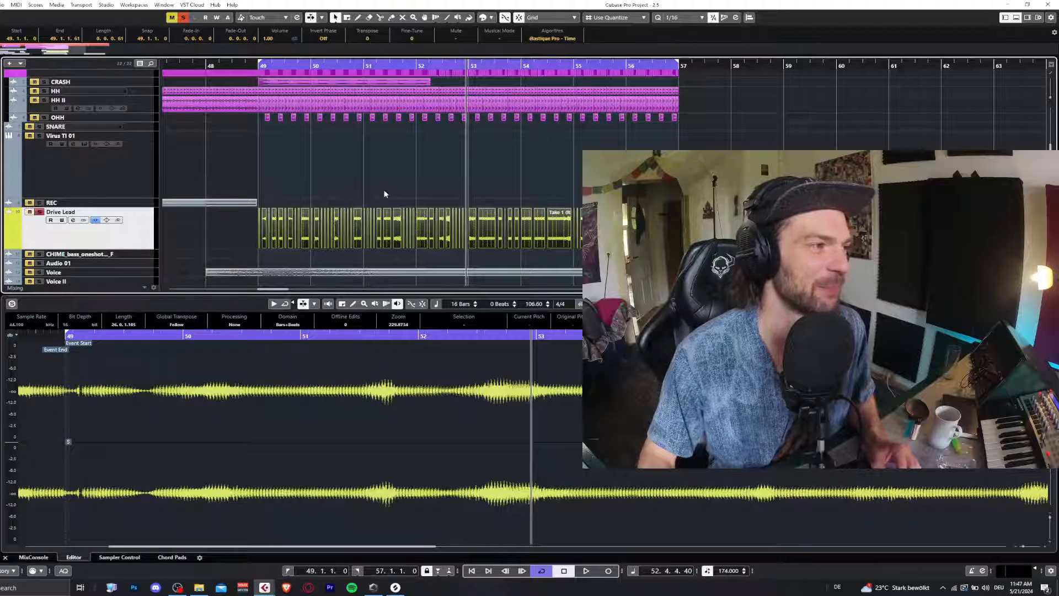
{"action": "left_click", "coordinate": [182, 17]}
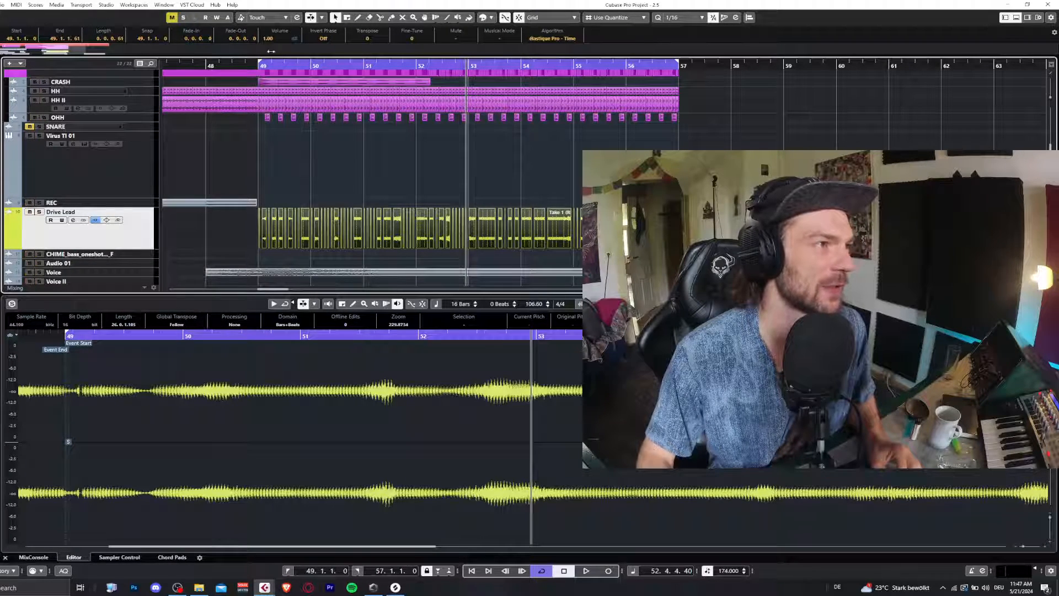
{"action": "left_click", "coordinate": [258, 65]}
{"action": "key", "text": "space"}
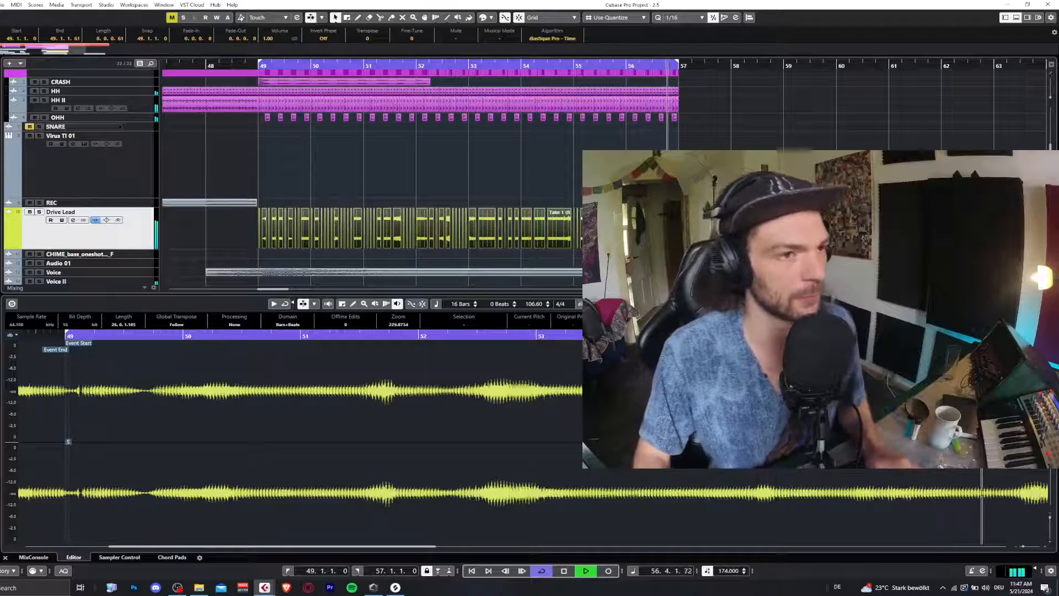
{"action": "key", "text": "space"}
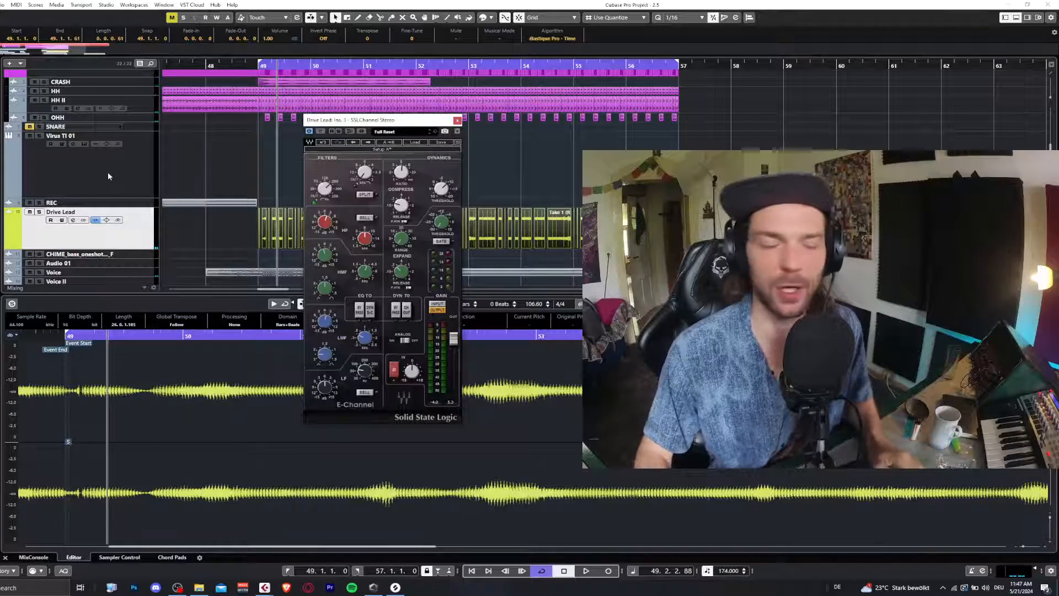
{"action": "left_click_drag", "start_coordinate": [400, 123], "coordinate": [517, 169]}
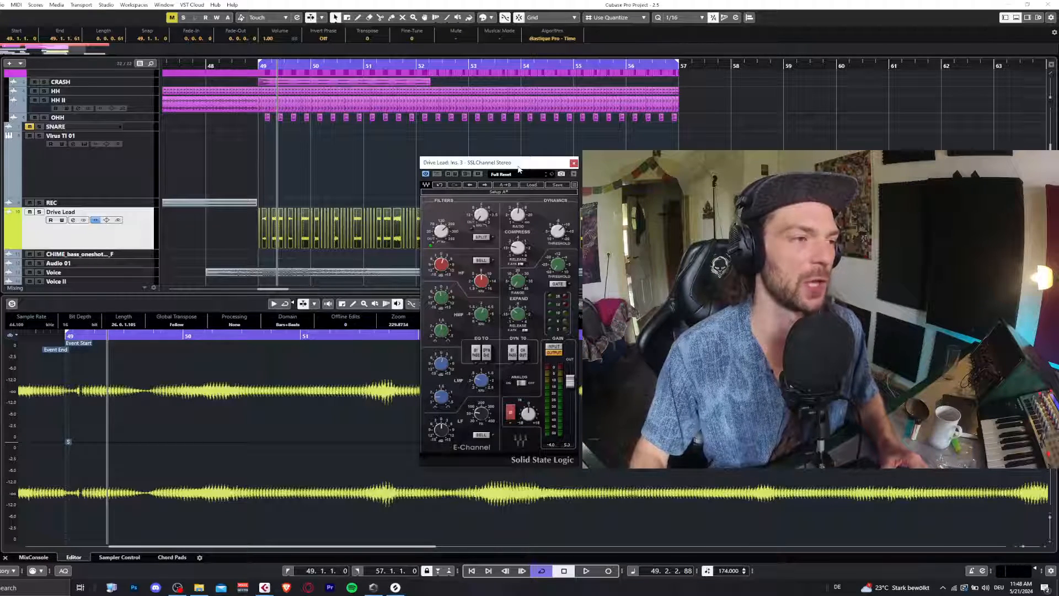
{"action": "key", "text": "alt+Tab"}
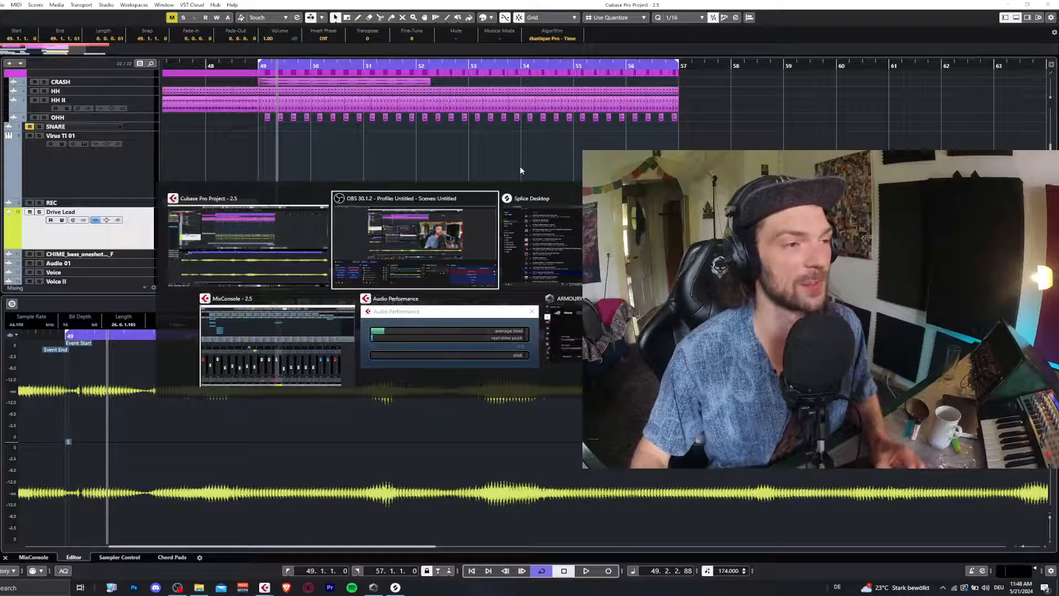